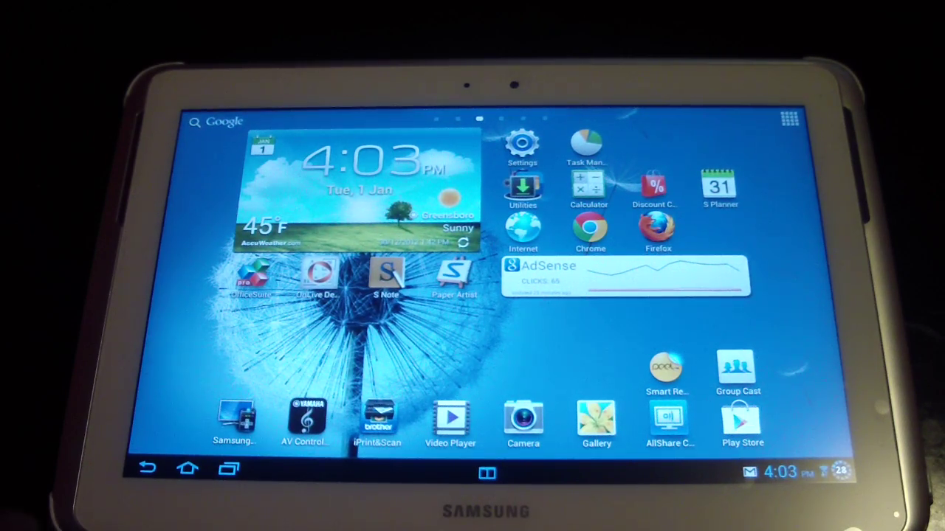
Step: Open Settings and view the About device model and software information
click(522, 148)
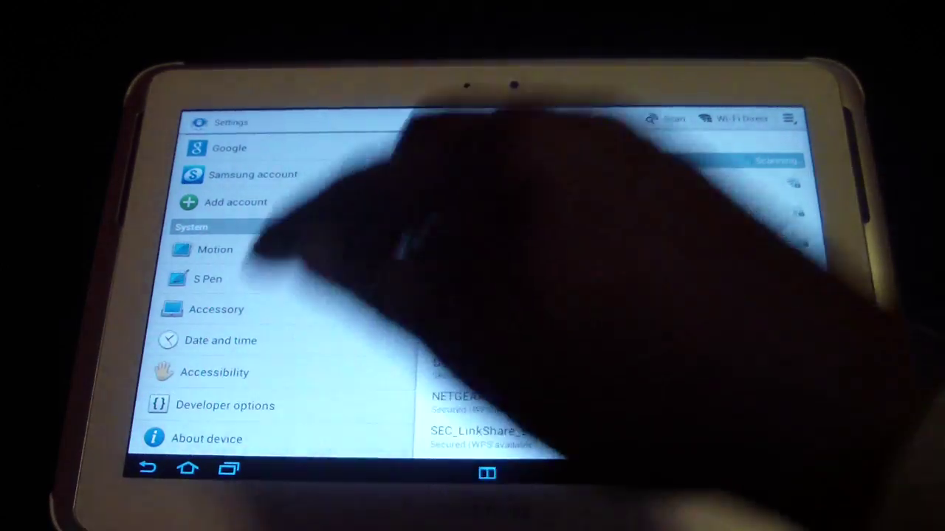
click(205, 438)
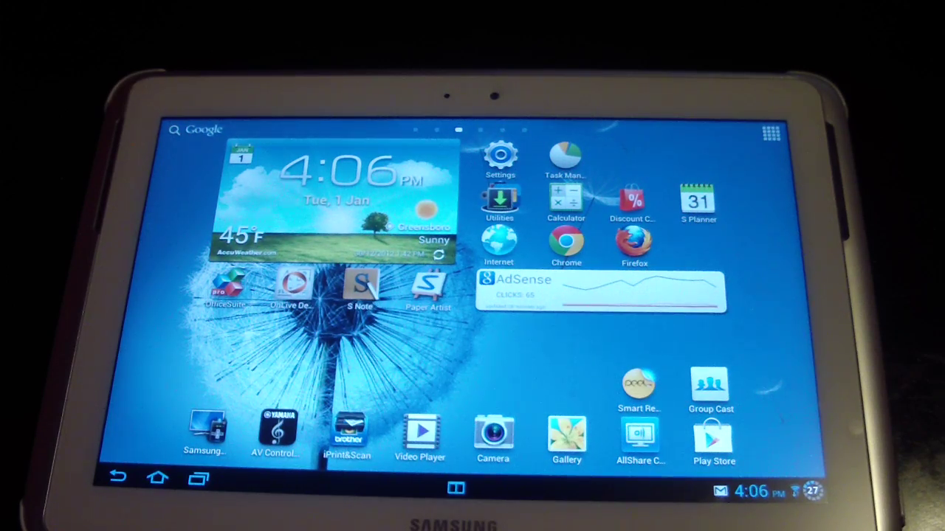
Step: Open the Utilities folder on the home screen
click(499, 203)
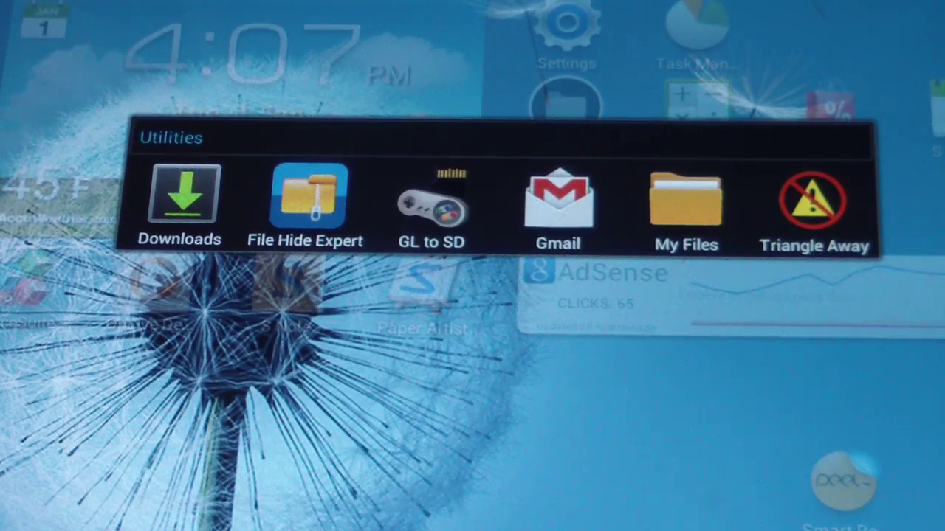
key(Escape)
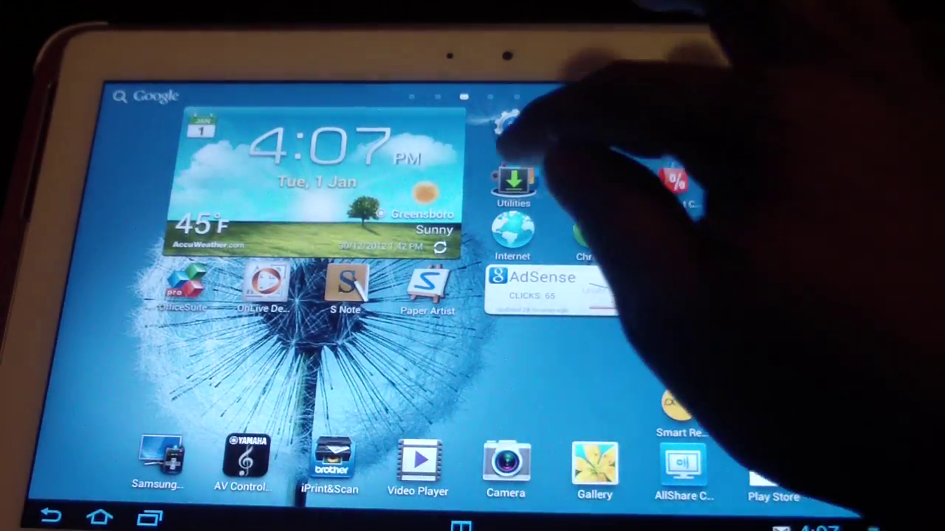
click(515, 185)
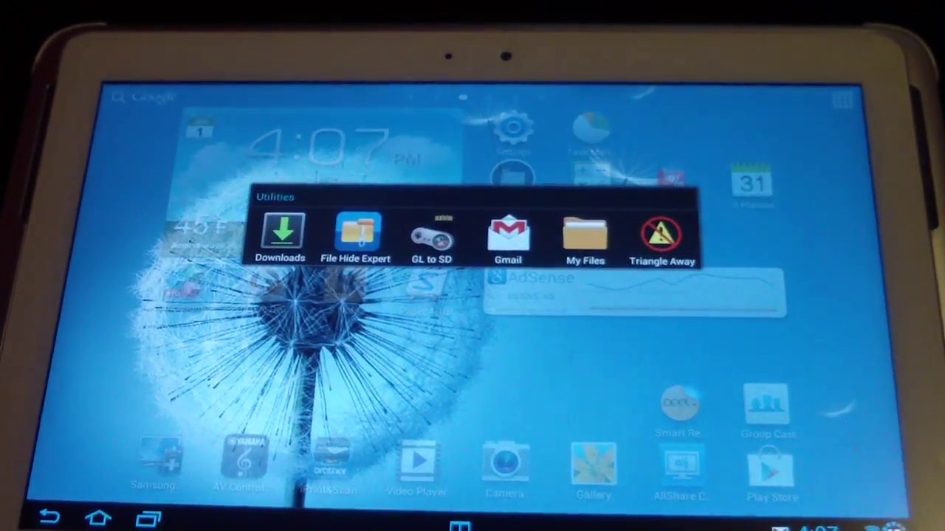
Step: Launch Triangle Away and confirm the device model GT-N8013 to continue
click(662, 238)
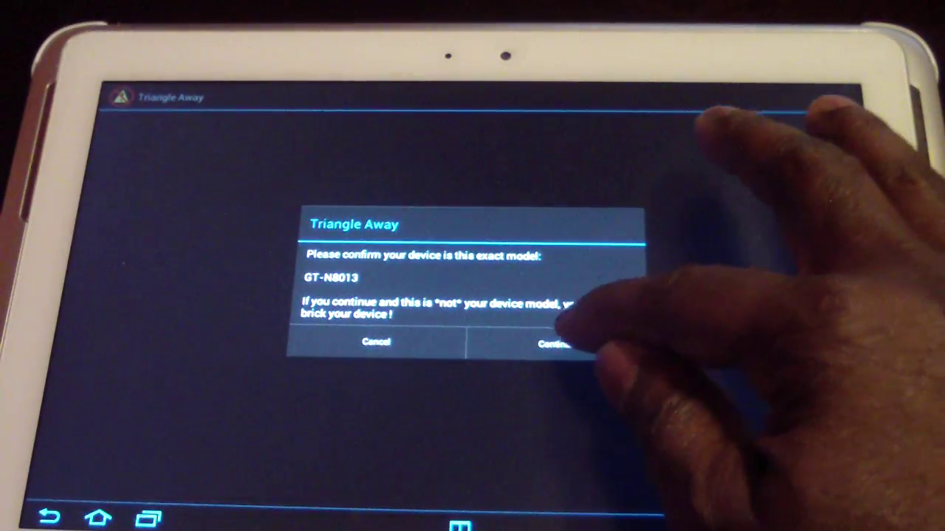
click(557, 344)
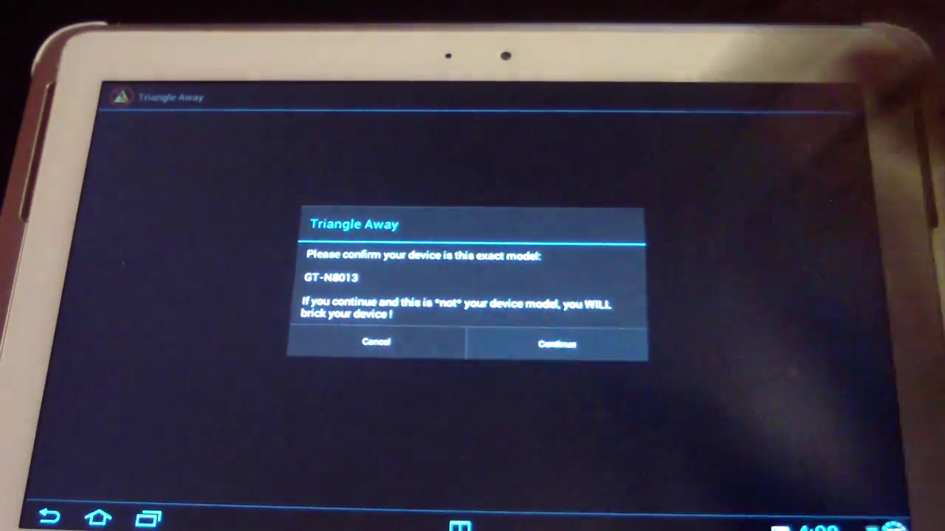
Step: Dismiss Triangle Away's version note, return home, close Utilities, and open AllShare Cast settings
click(467, 324)
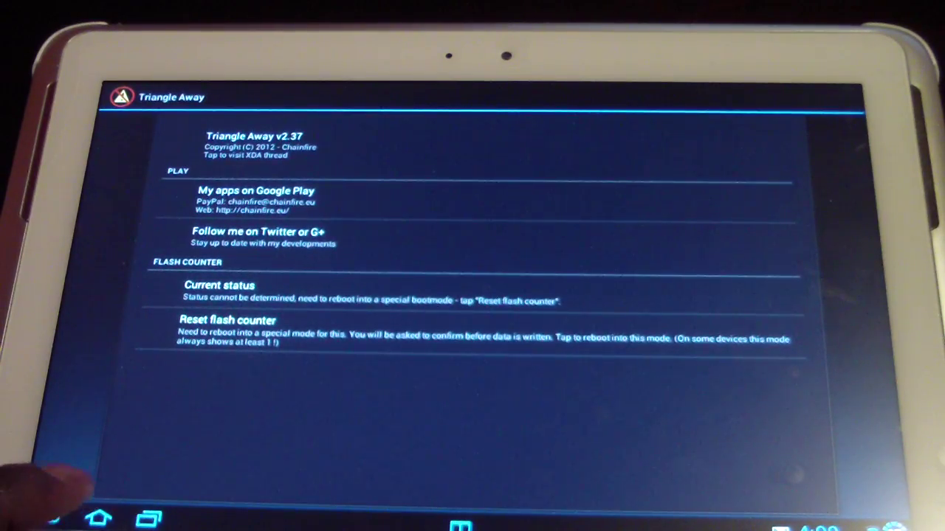
click(99, 519)
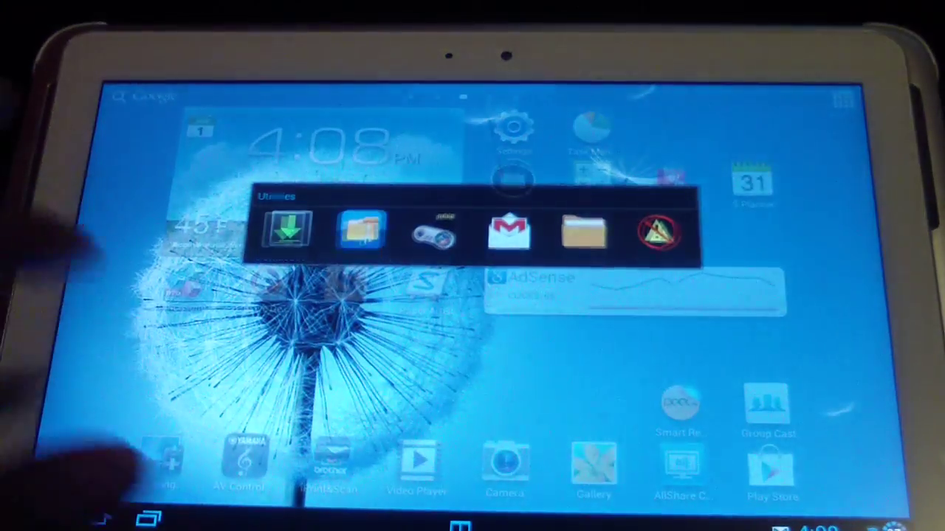
click(148, 369)
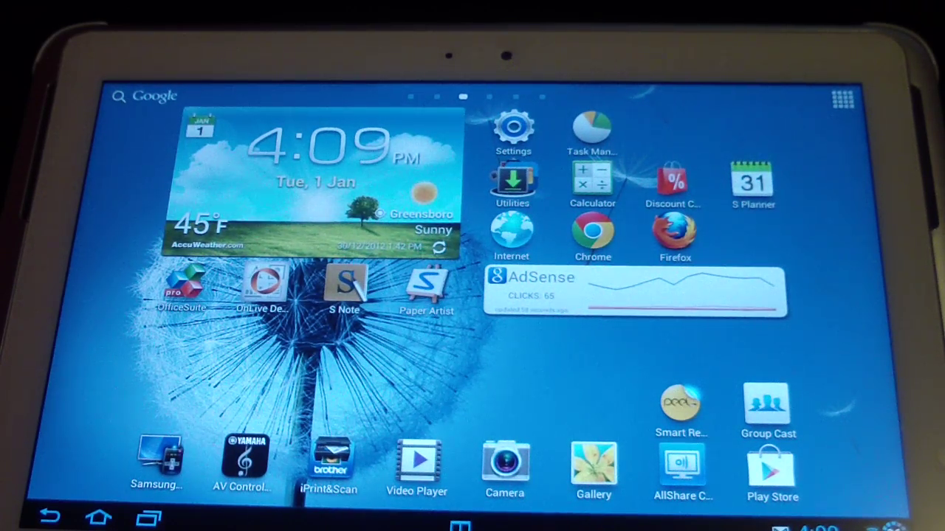
click(682, 473)
Step: Switch AllShare Cast on to connect the dongle, then go back home
click(824, 158)
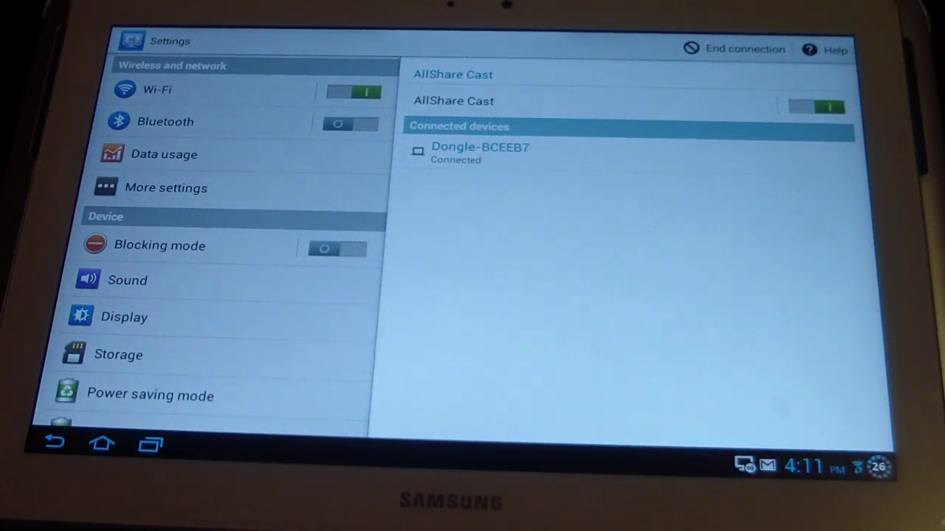
click(102, 443)
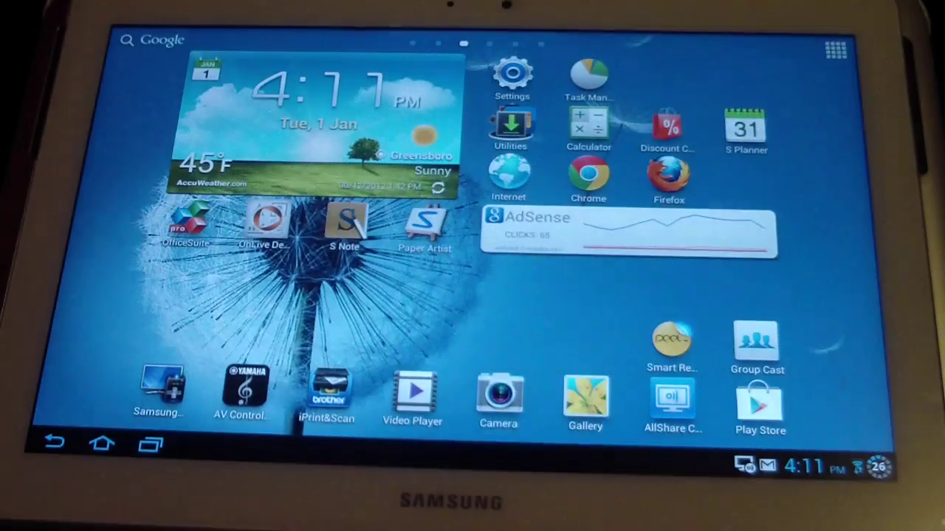